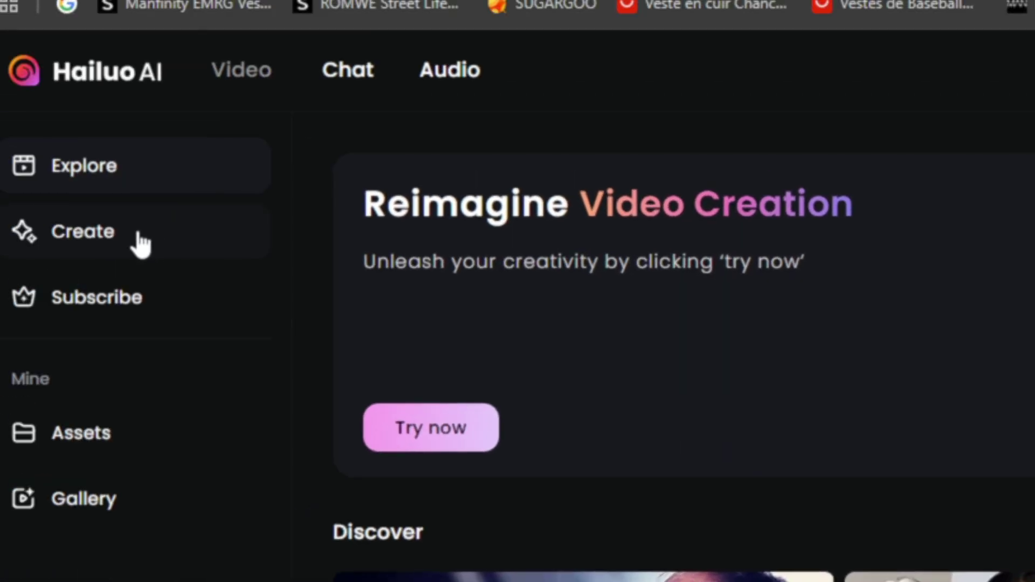
# Open Hailuo AI's Image to Video creation page from the Create sidebar item
pyautogui.click(141, 244)
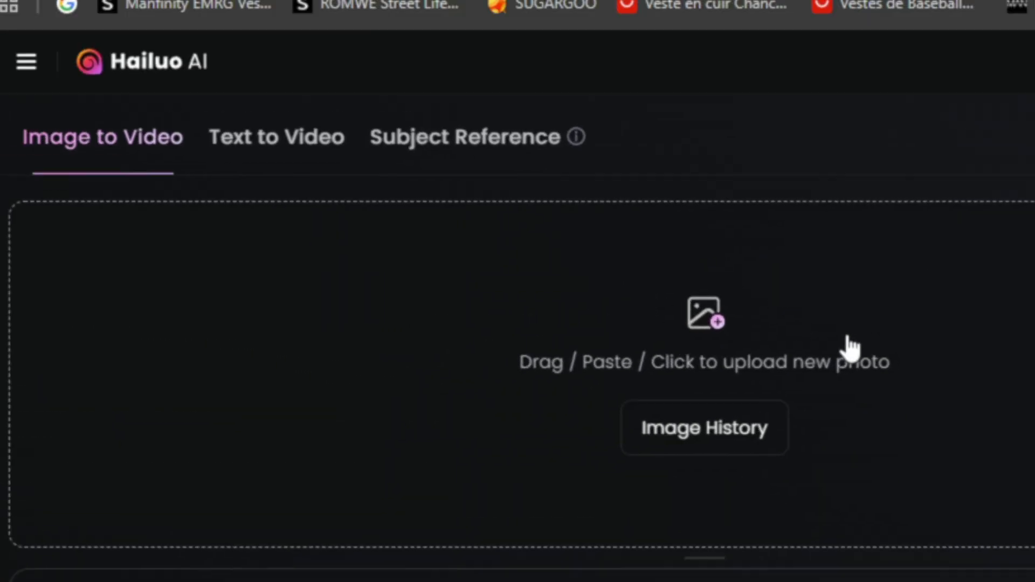
# Upload the X-ray hand image as the starting image and clear the existing prompt
pyautogui.click(372, 200)
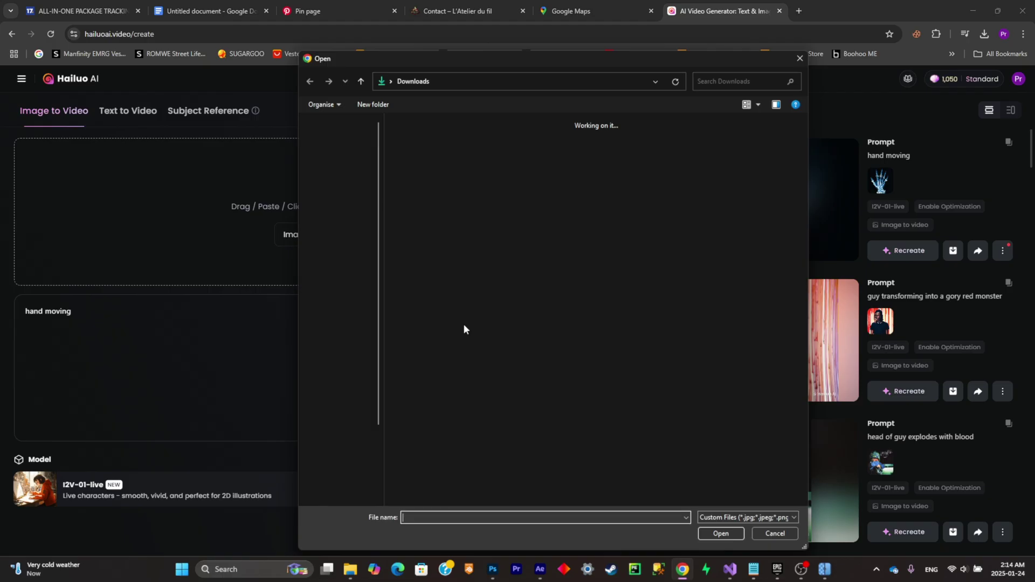
pyautogui.doubleClick(428, 146)
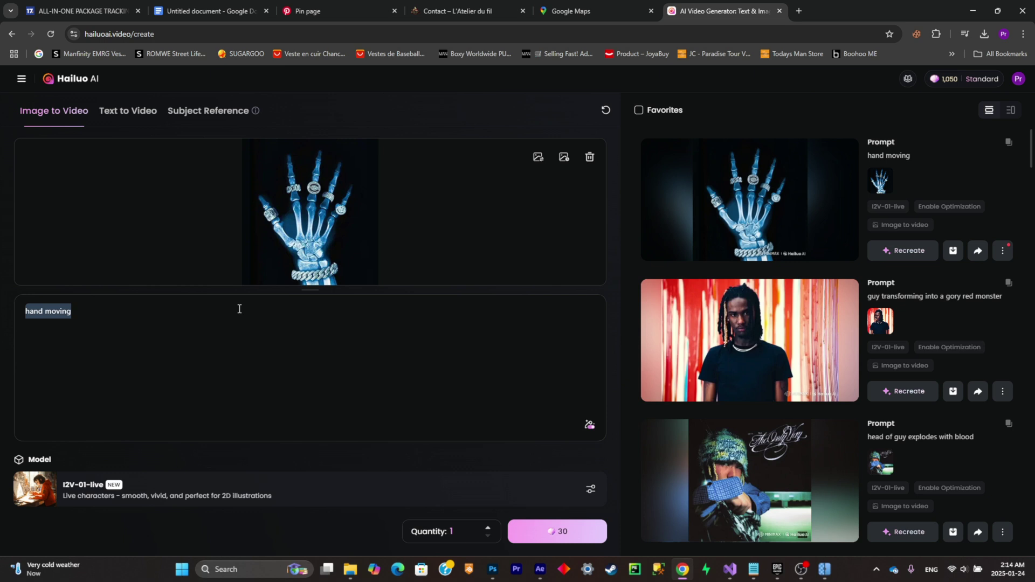
pyautogui.press('BackSpace')
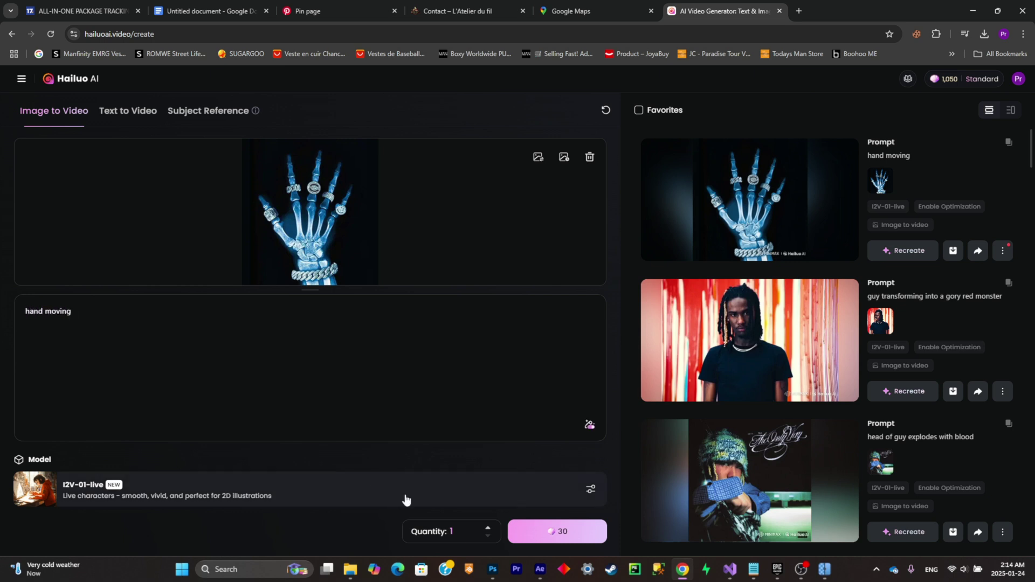
# Keep the I2V-01-live model, set quantity to 2, and generate the videos
pyautogui.click(450, 493)
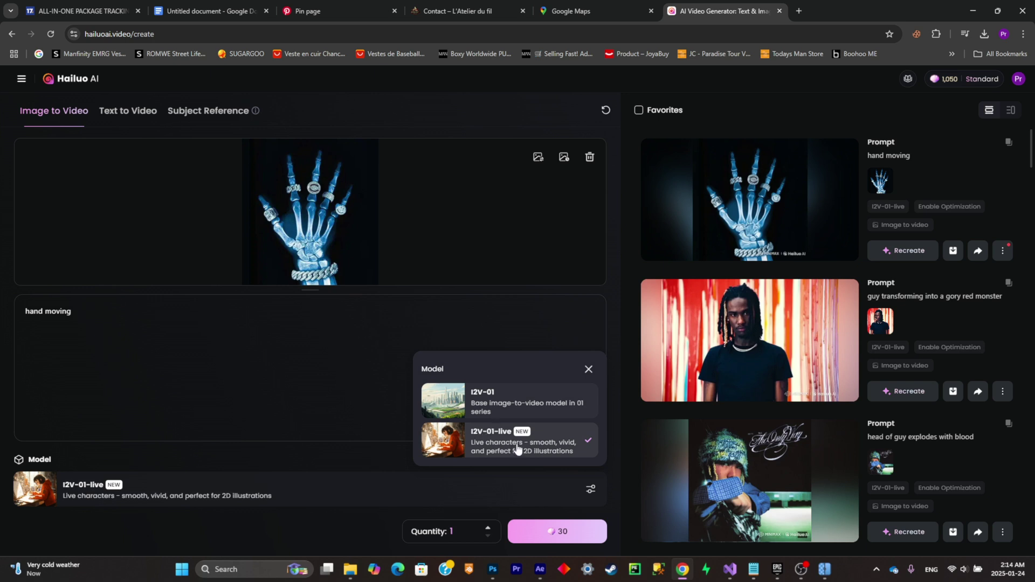
pyautogui.click(517, 448)
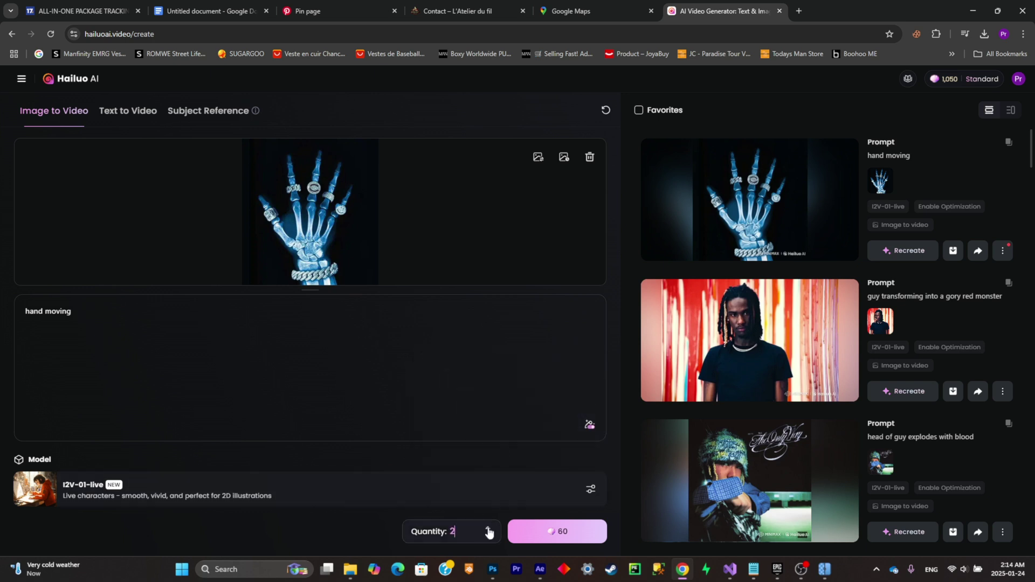
pyautogui.click(489, 532)
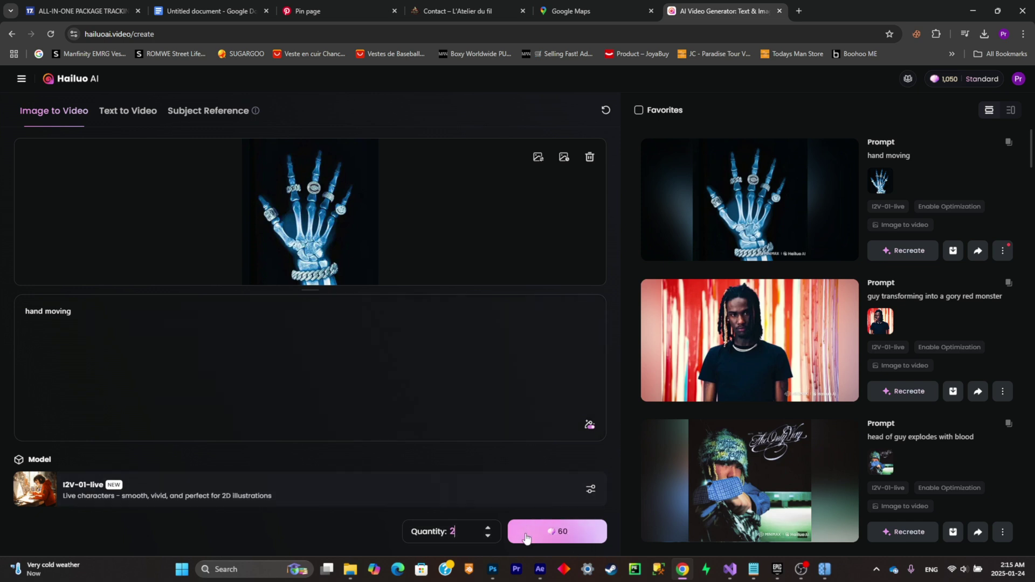
pyautogui.click(583, 533)
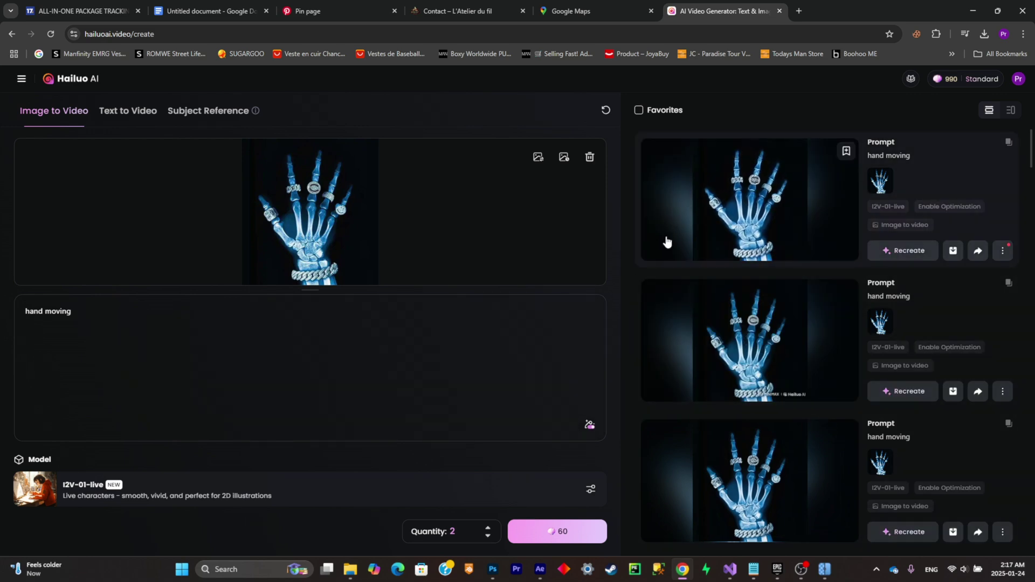
# Open the first generated hand video, then play the other generated videos in turn to compare them
pyautogui.click(682, 224)
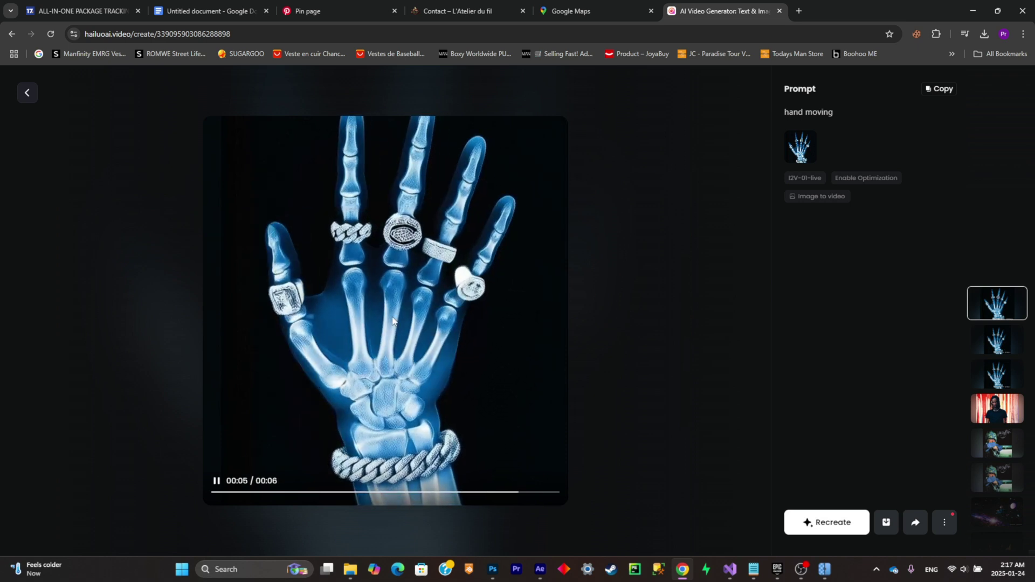
pyautogui.click(974, 340)
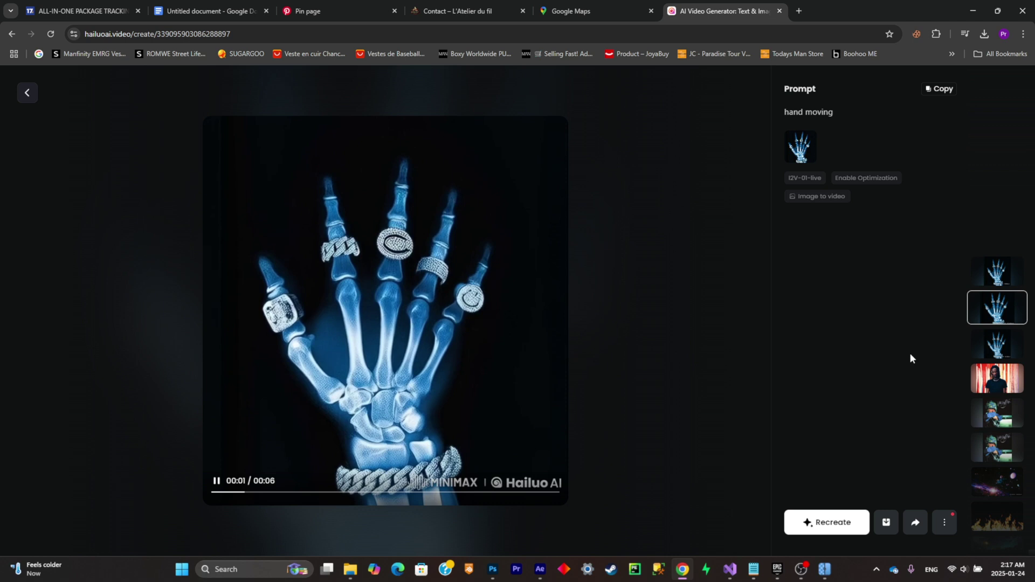
pyautogui.click(975, 346)
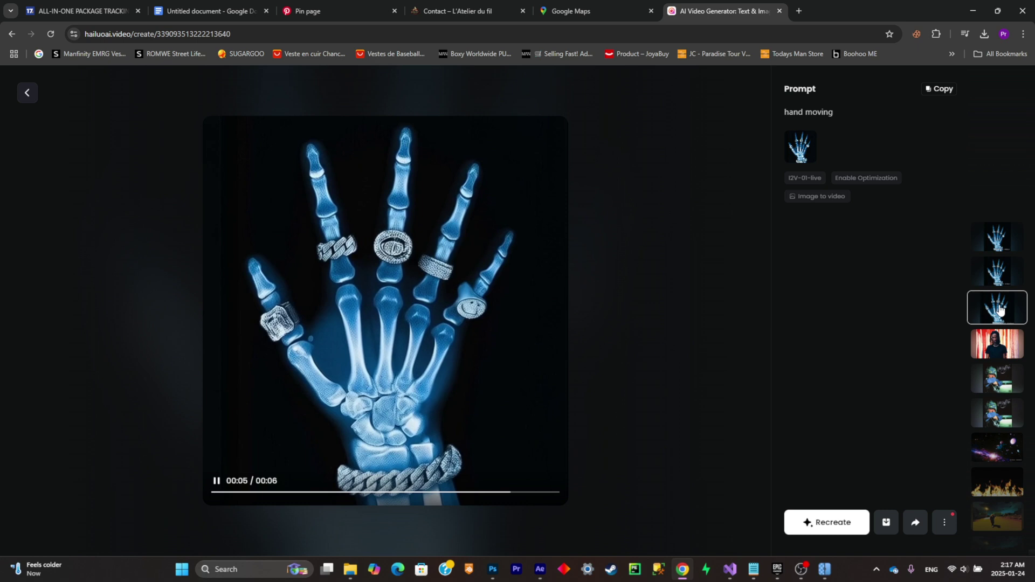
pyautogui.click(997, 284)
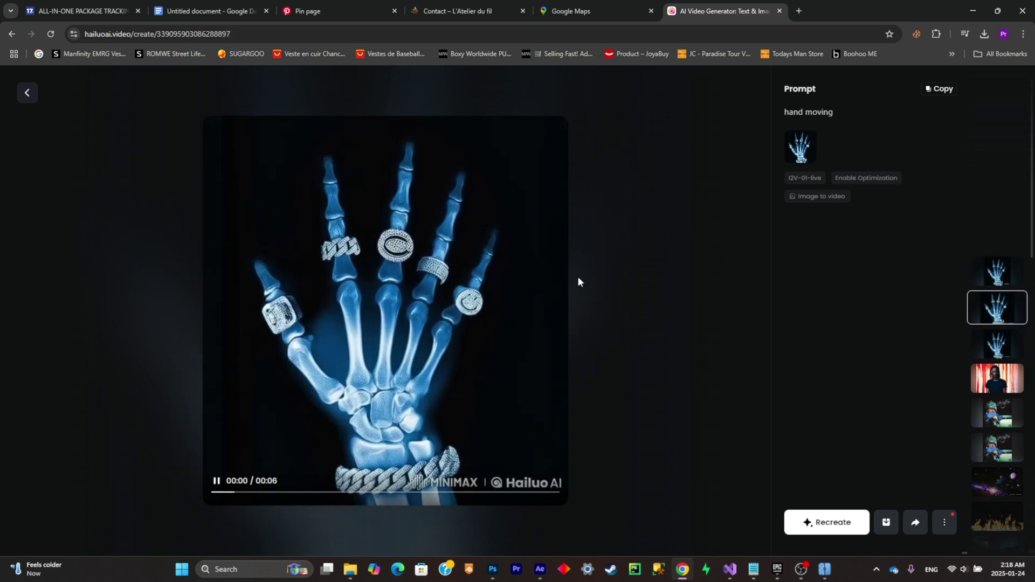
pyautogui.click(997, 341)
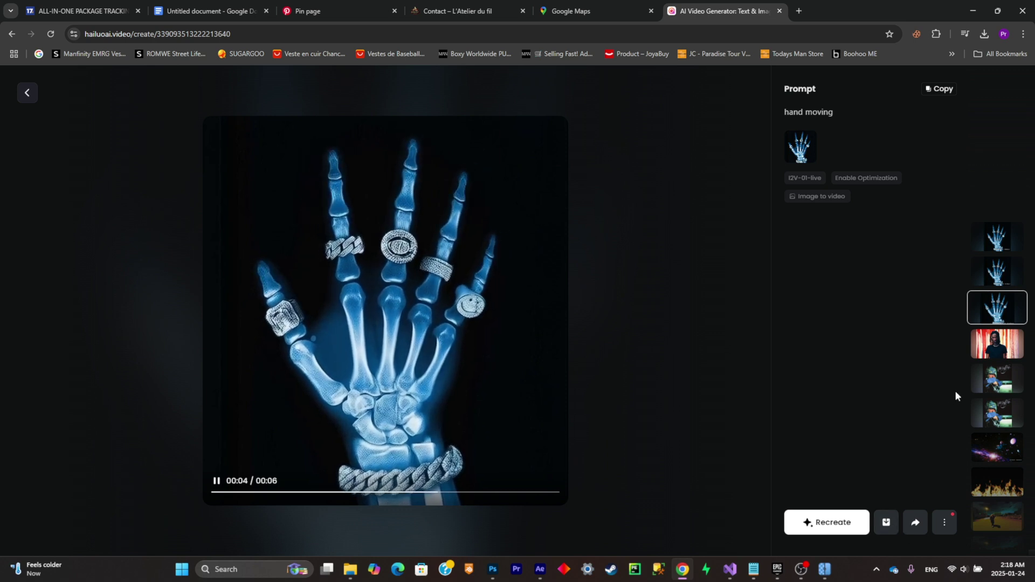
pyautogui.scroll(1, 955, 390)
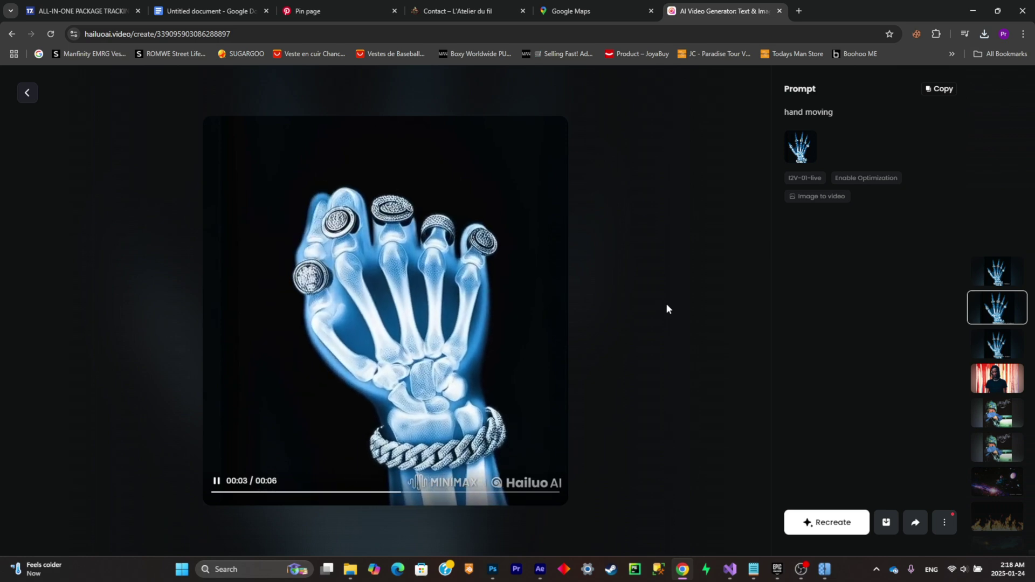
# In After Effects, select the clip layers and try offsetting layer 1's clip, undoing the moves
pyautogui.click(540, 570)
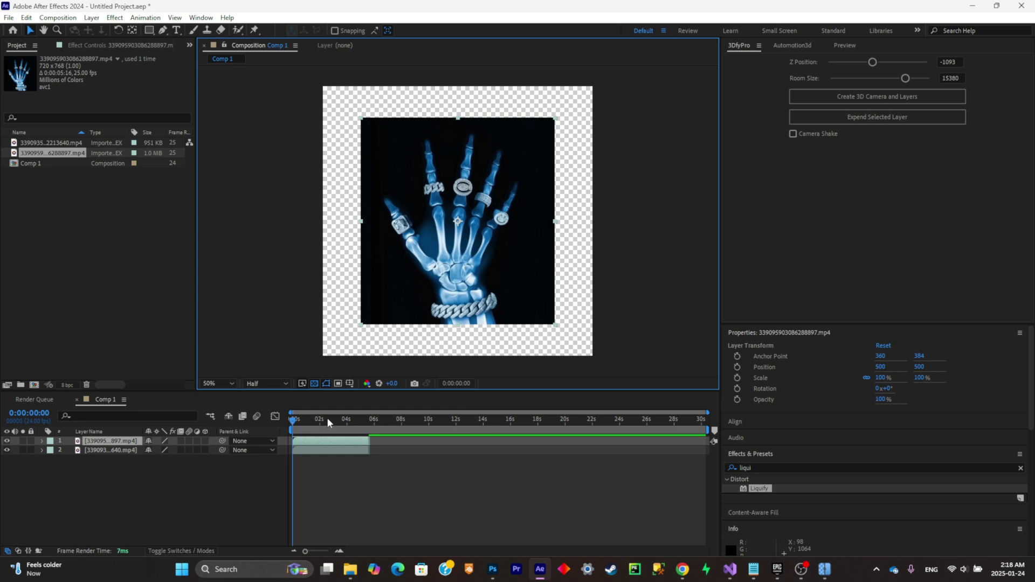
pyautogui.click(134, 462)
pyautogui.click(121, 451)
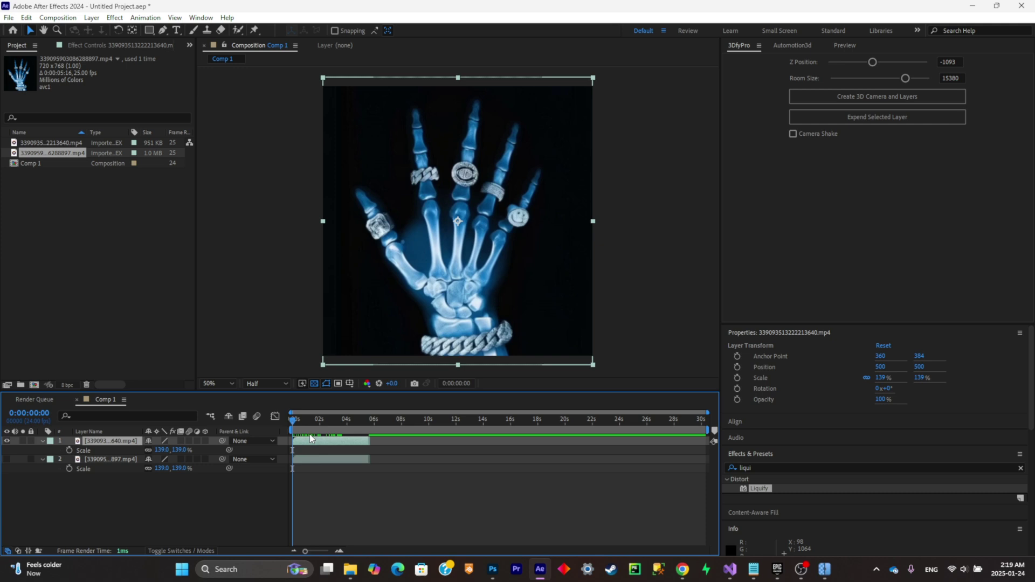
pyautogui.moveTo(308, 440); pyautogui.dragTo(351, 440)
pyautogui.click(7, 460)
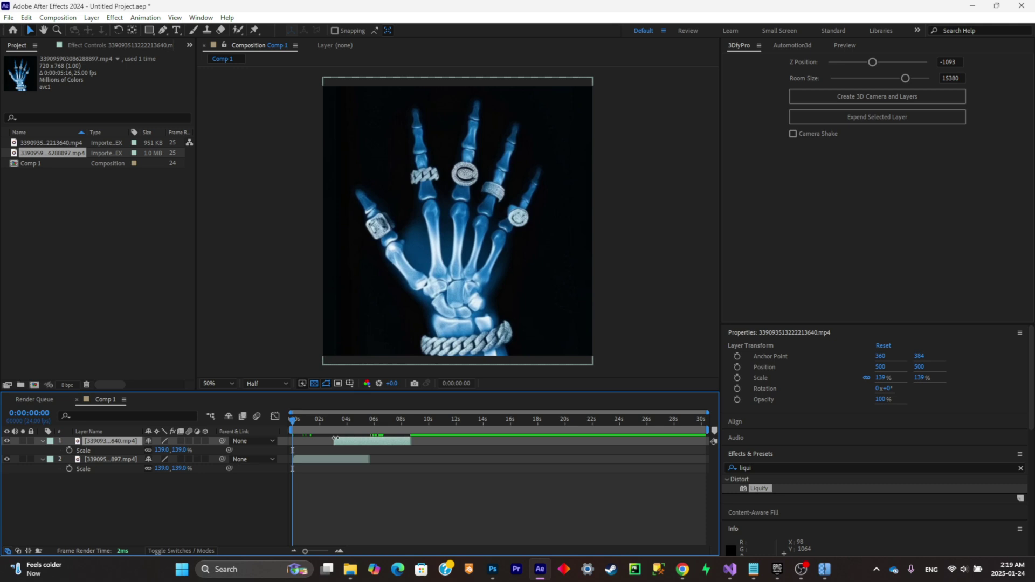
pyautogui.moveTo(334, 439); pyautogui.dragTo(347, 446)
pyautogui.hotkey('ctrl', 'z')
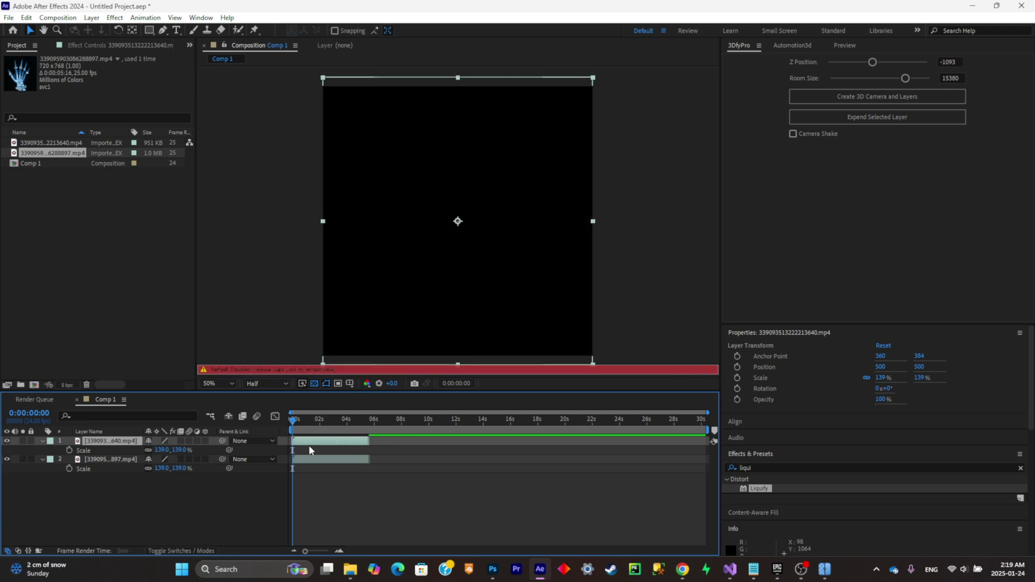
pyautogui.hotkey('ctrl', 'shift', 'z')
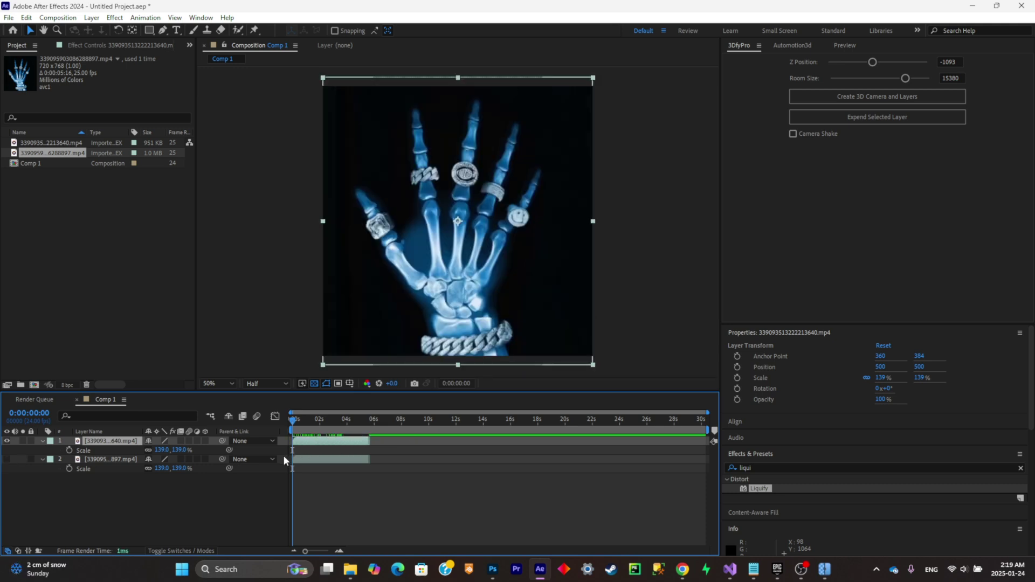
# Shift the other hand clip to start slightly later and preview the overlap around 3 seconds
pyautogui.moveTo(320, 460); pyautogui.dragTo(364, 453)
pyautogui.press('space')
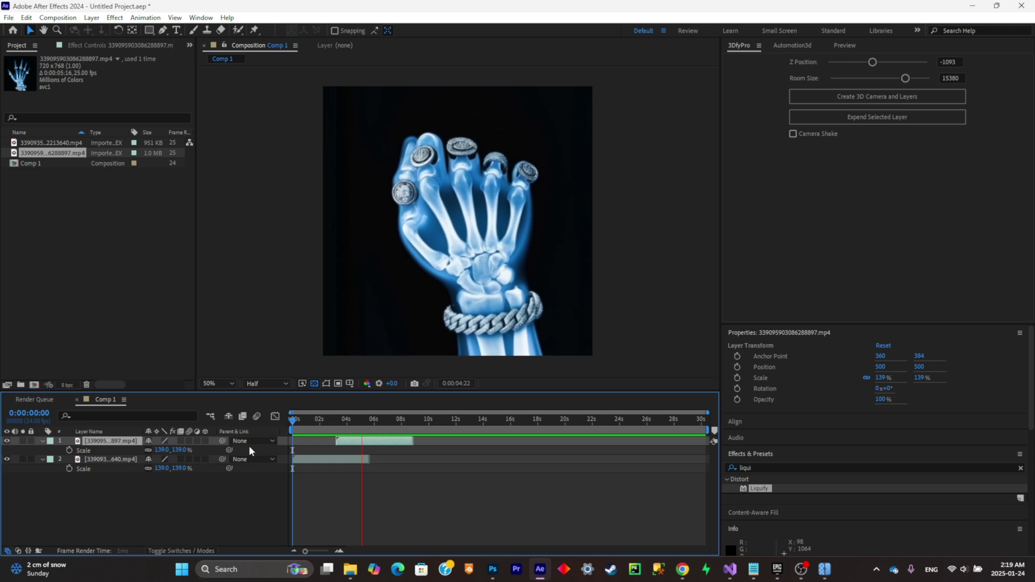
pyautogui.press('space')
pyautogui.moveTo(363, 423); pyautogui.dragTo(342, 420)
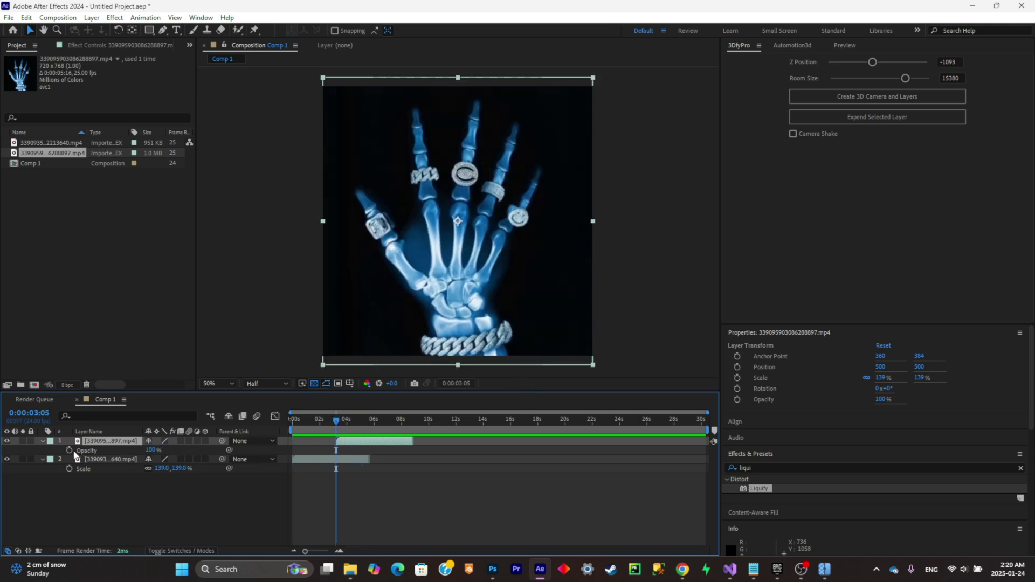
# Keyframe the top clip's Opacity at 0% at 0:00:03:05 and 100% at 0:00:04:00
pyautogui.click(69, 450)
pyautogui.click(151, 450)
pyautogui.write('0')
pyautogui.press('Return')
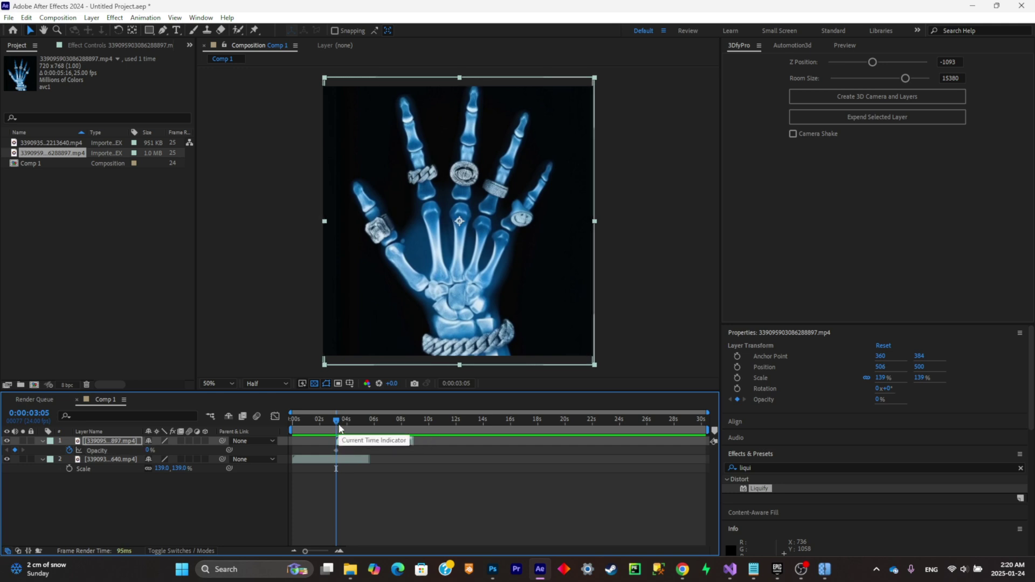
pyautogui.moveTo(337, 425); pyautogui.dragTo(347, 428)
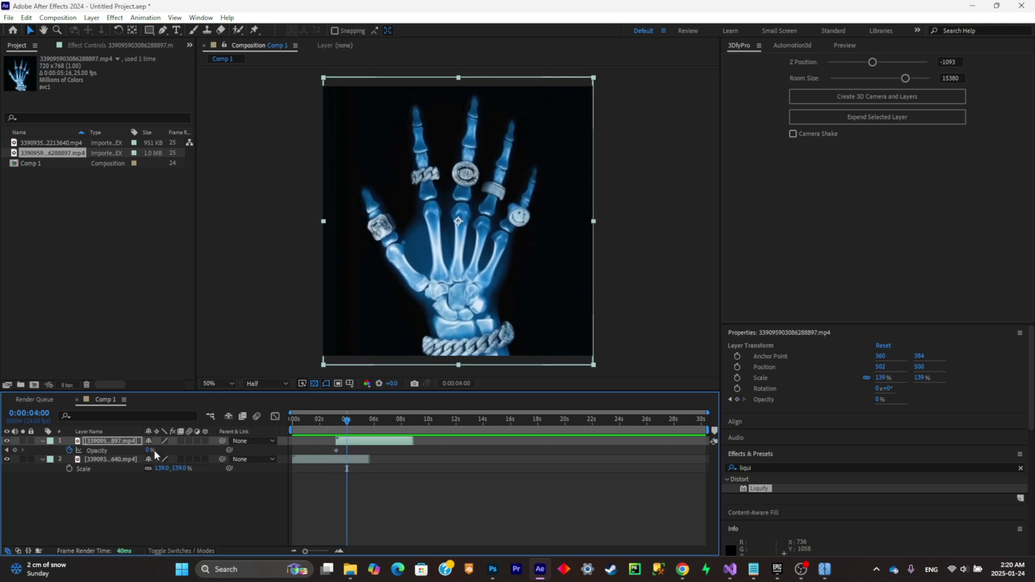
pyautogui.moveTo(154, 452); pyautogui.dragTo(347, 418)
# Preview the fade from the composition start, then return to 0:00:03:09
pyautogui.press('Home')
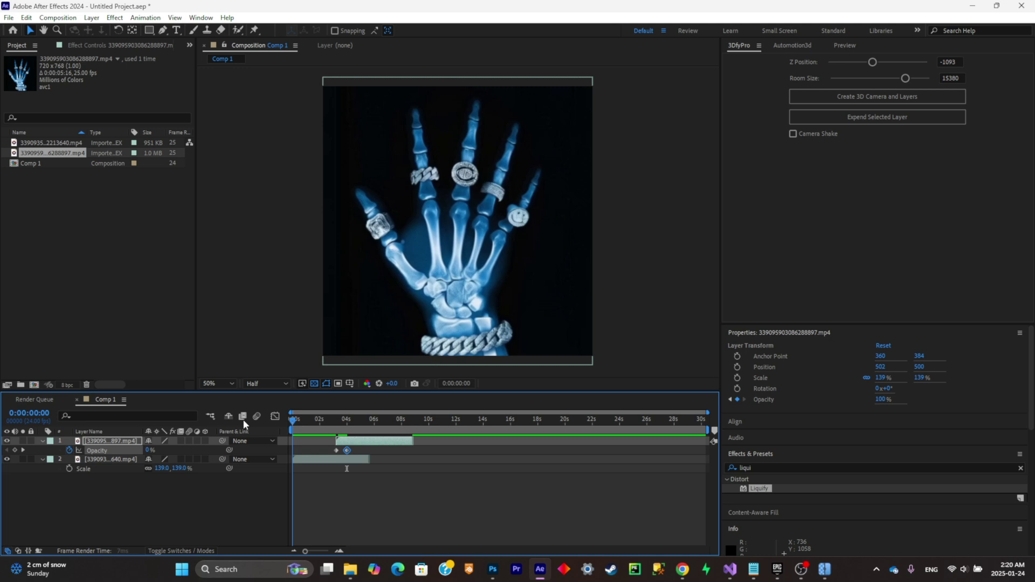
pyautogui.press('space')
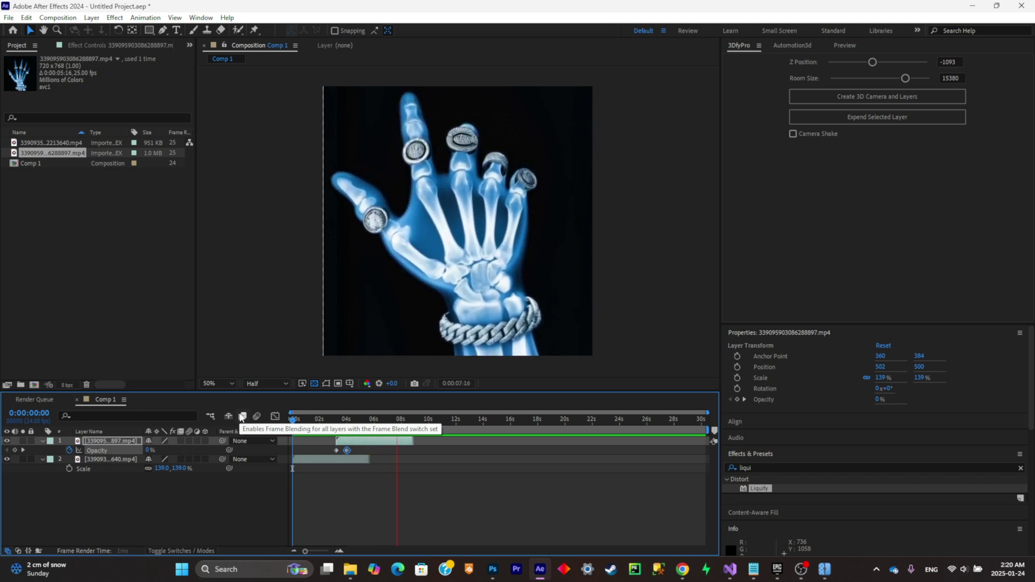
pyautogui.press('space')
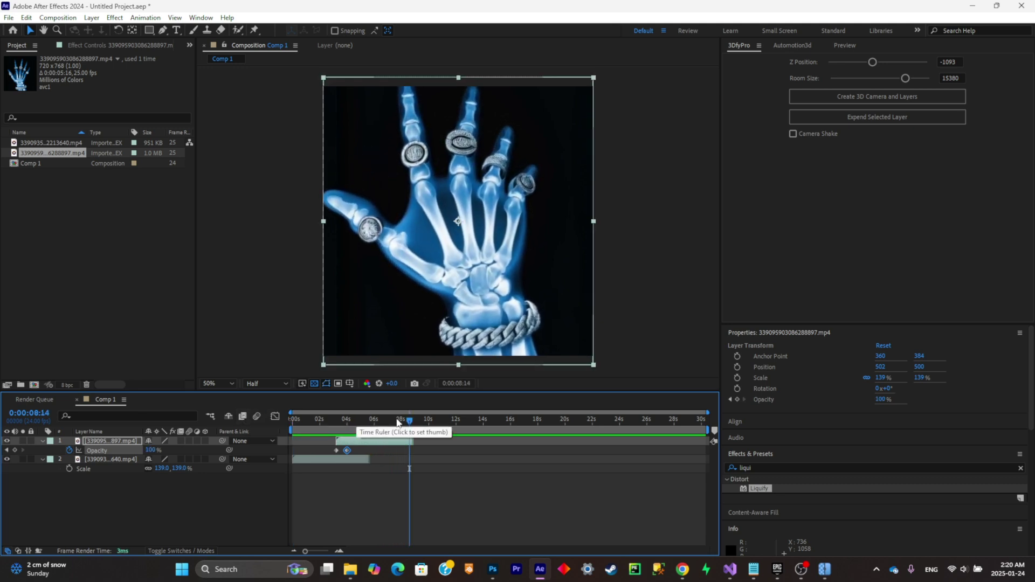
pyautogui.click(338, 420)
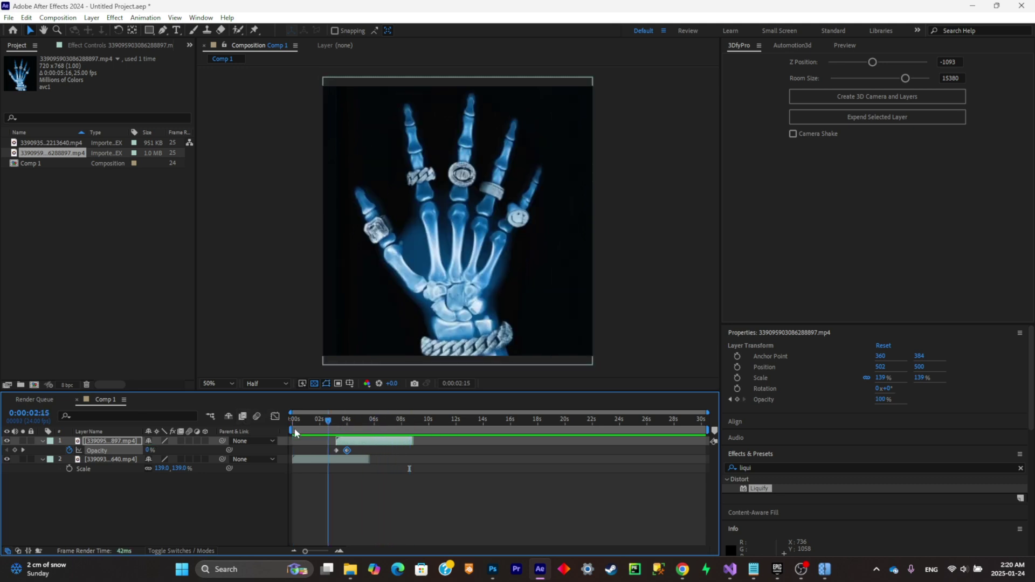
# Pre-compose both hand clip layers into Pre-comp 1
pyautogui.keyDown('shift'); pyautogui.click(115, 459); pyautogui.keyUp('shift')
pyautogui.hotkey('ctrl', 'shift', 'c')
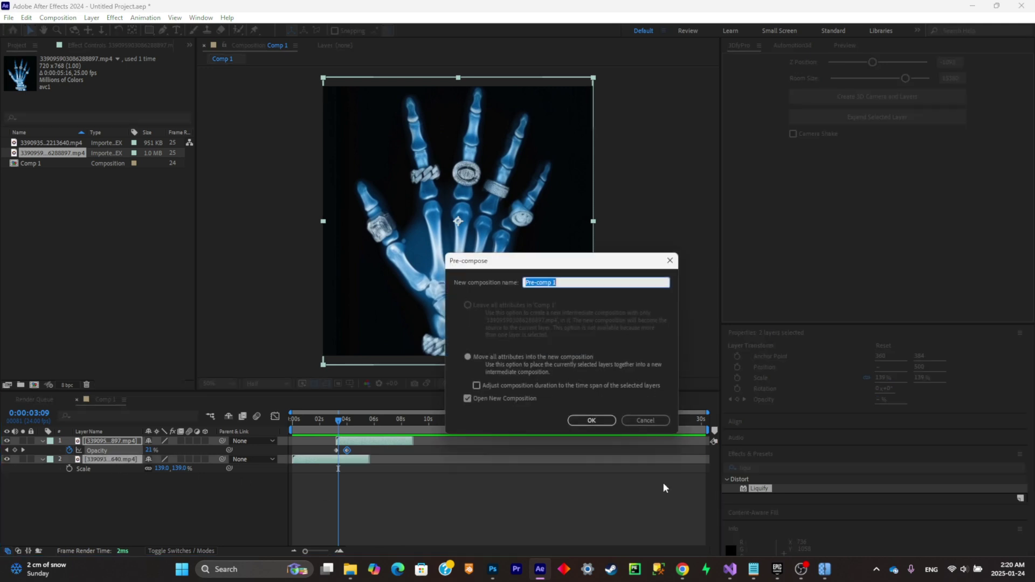
pyautogui.click(592, 420)
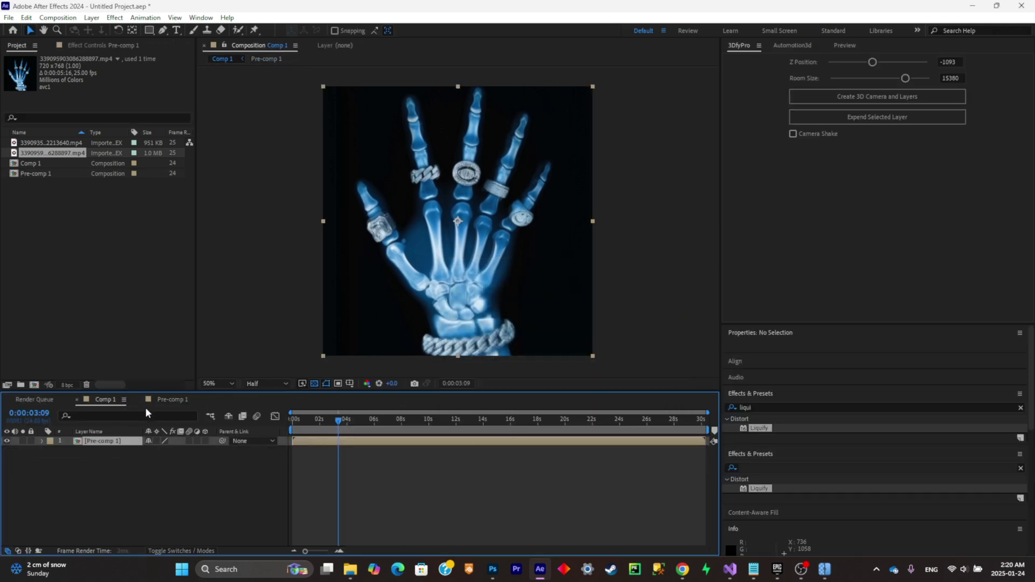
# Preview the pre-comp and split its layer at 0:00:08:04
pyautogui.press('space')
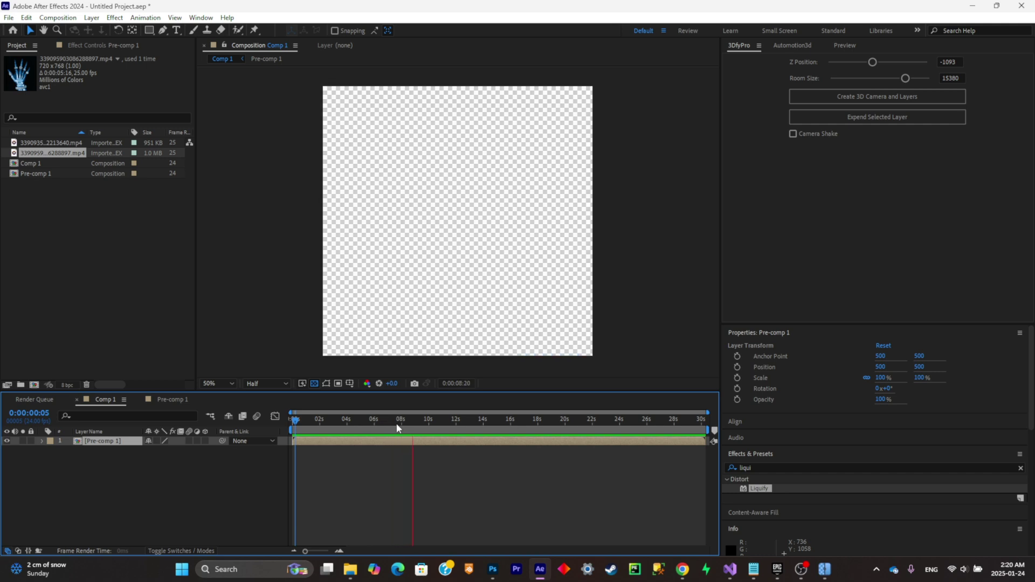
pyautogui.click(403, 426)
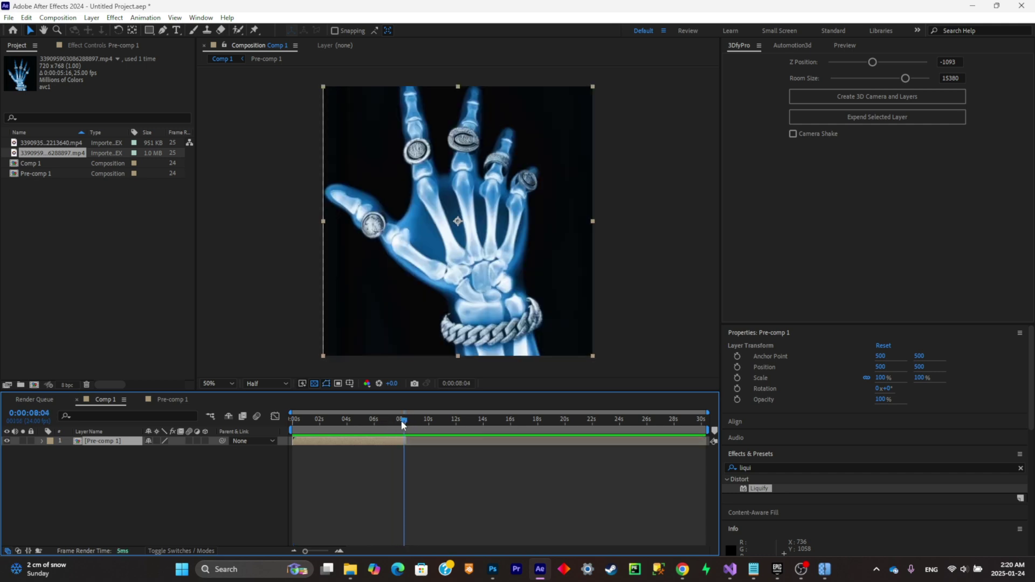
pyautogui.hotkey('ctrl', 'shift', 'd')
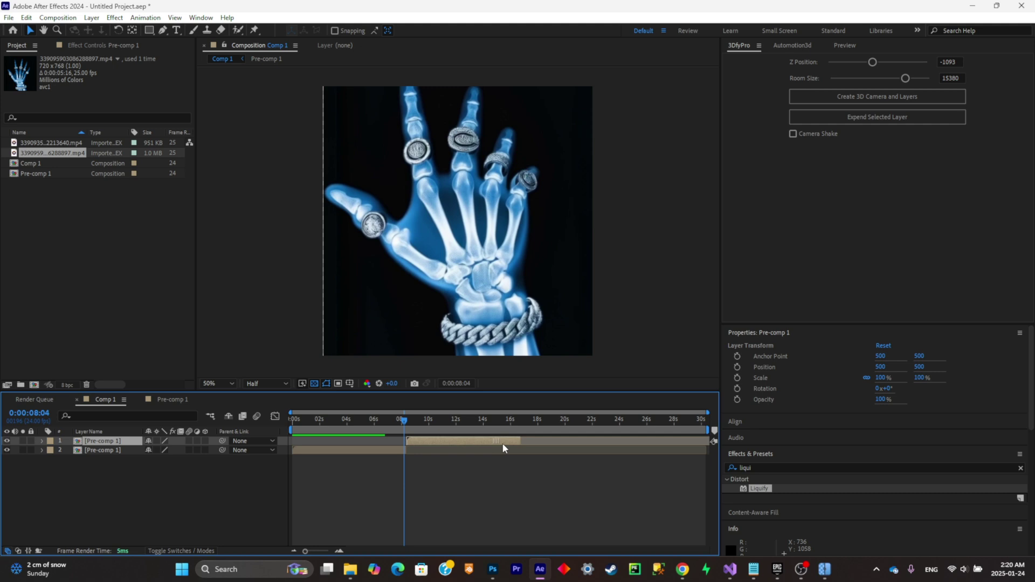
# Add a new adjustment layer and apply the Brightness & Contrast effect to it
pyautogui.click(198, 487)
pyautogui.rightClick(199, 488)
pyautogui.moveTo(273, 353)
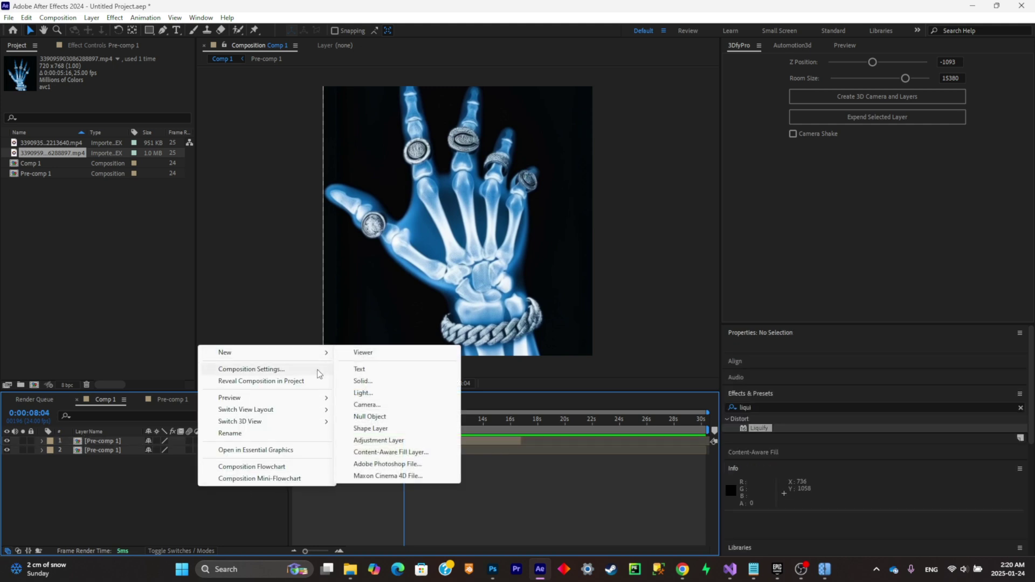
pyautogui.click(372, 441)
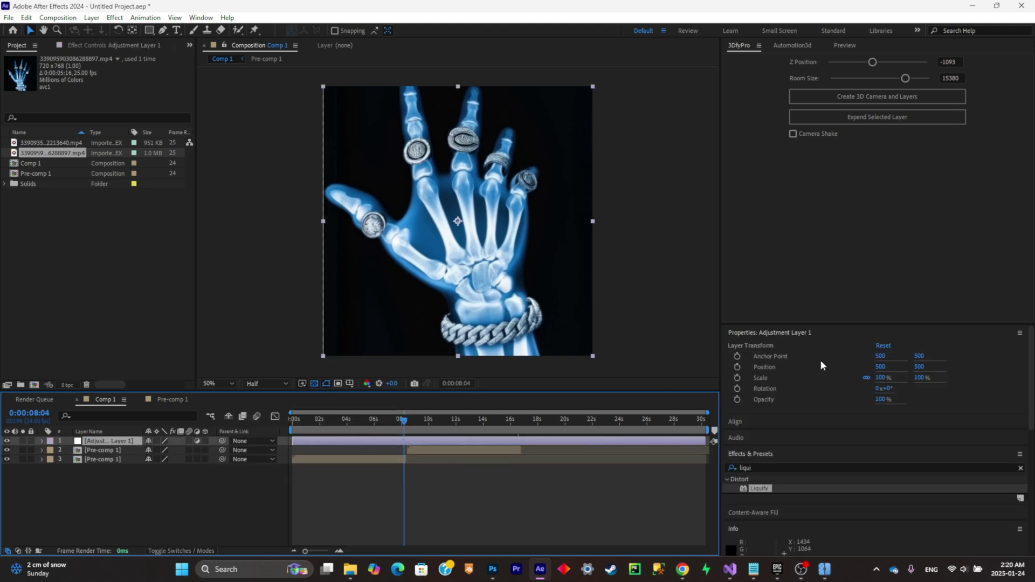
pyautogui.click(779, 466)
pyautogui.write('brign')
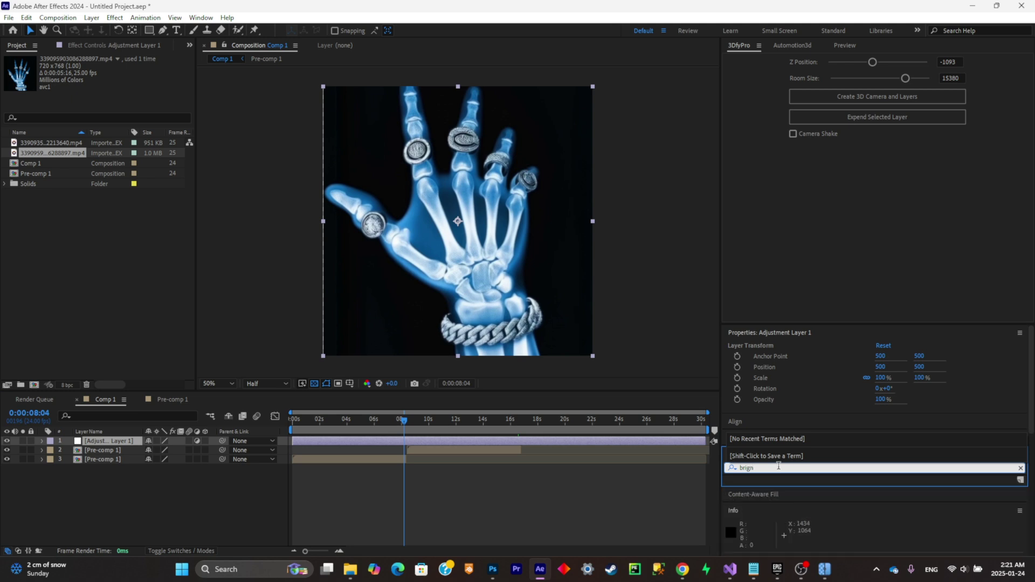
pyautogui.press('BackSpace')
pyautogui.moveTo(790, 534); pyautogui.dragTo(471, 442)
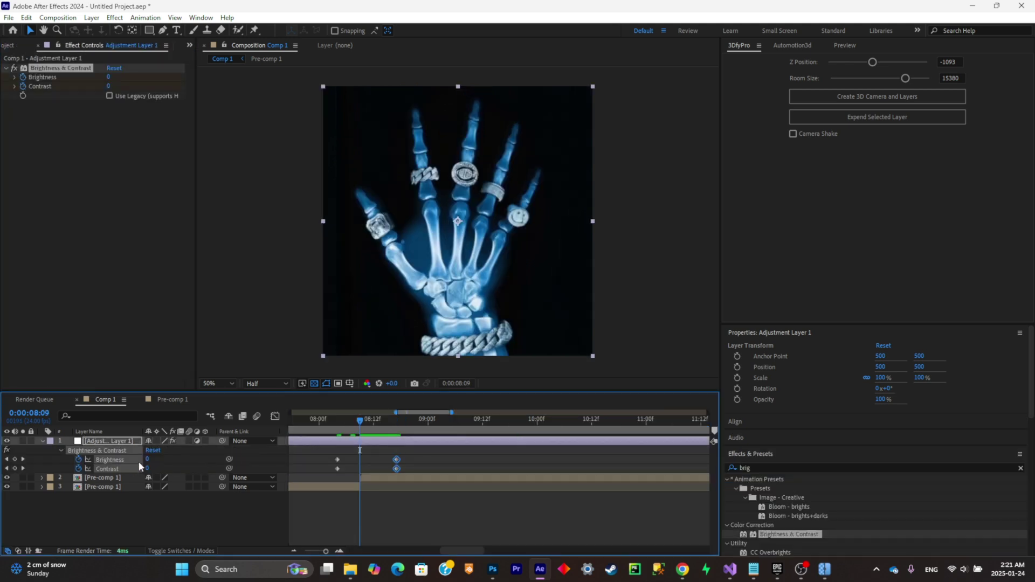
# Raise Brightness to 150 at the cut and reposition the Brightness and Contrast keyframes
pyautogui.moveTo(157, 457); pyautogui.dragTo(315, 447)
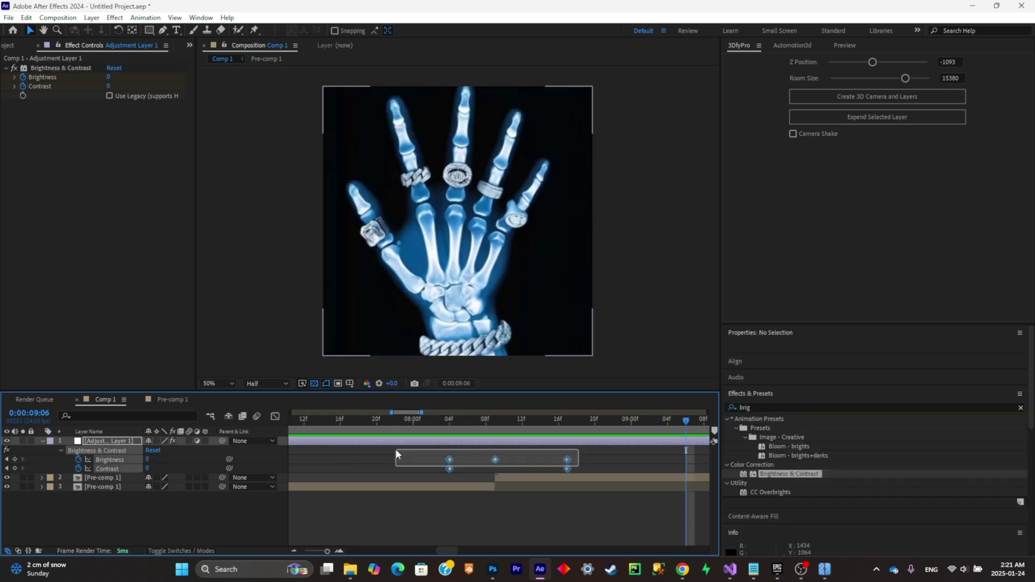
pyautogui.click(581, 458)
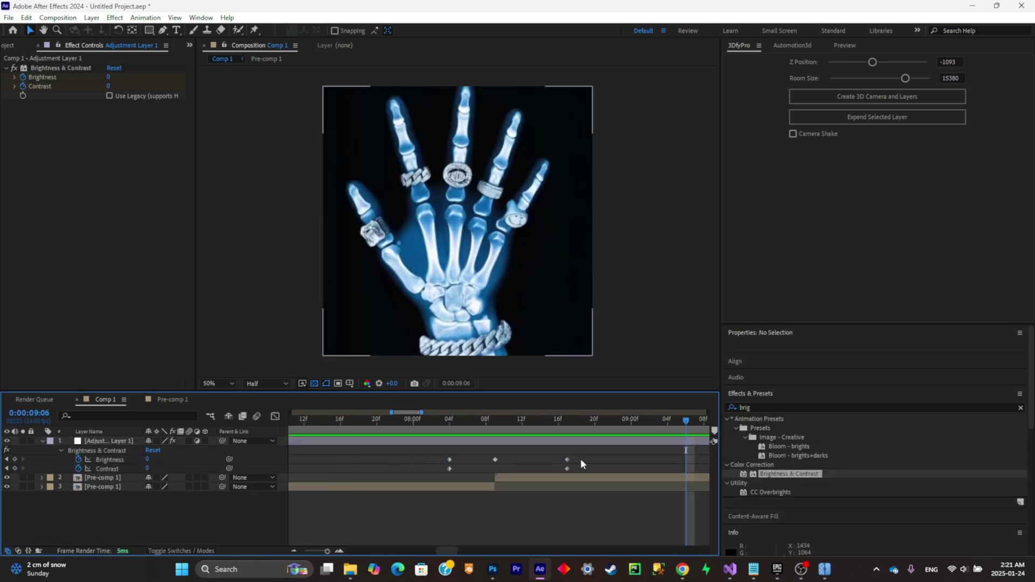
pyautogui.moveTo(567, 459); pyautogui.dragTo(531, 459)
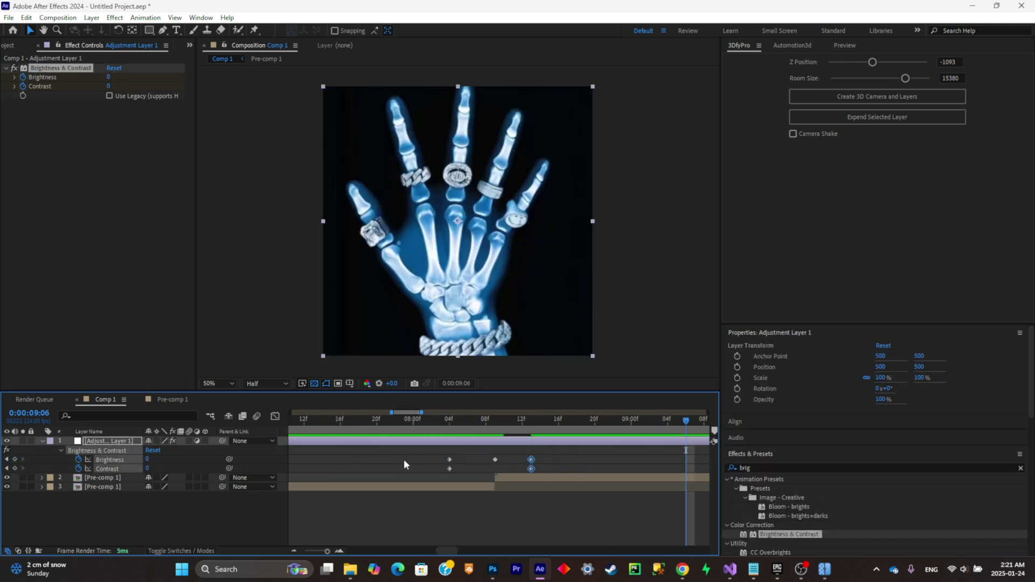
pyautogui.moveTo(404, 460); pyautogui.dragTo(460, 467)
# Show the full composition length and preview the brightness flash from the start
pyautogui.press(';')
pyautogui.press('Home')
pyautogui.press('space')
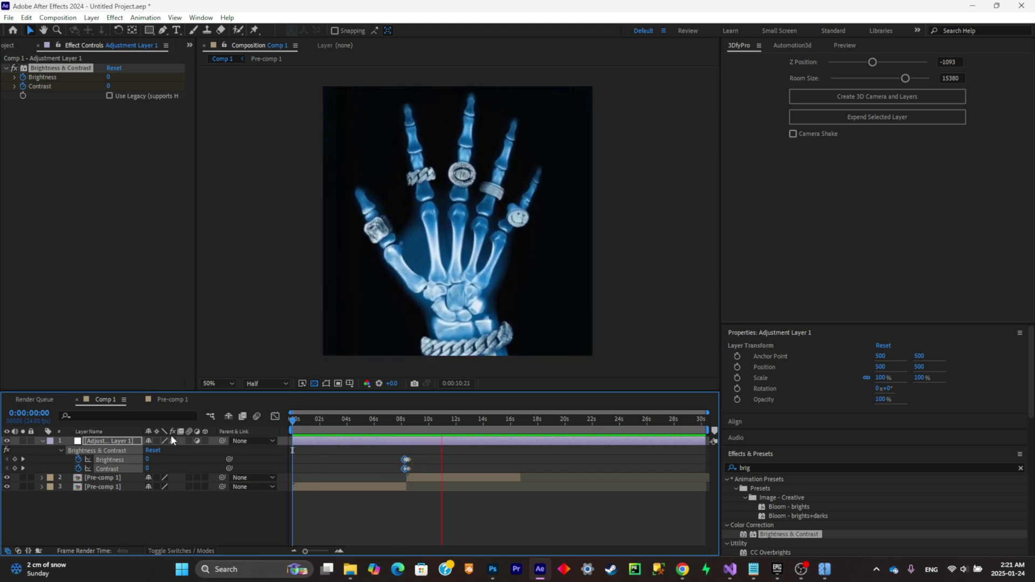
pyautogui.press('space')
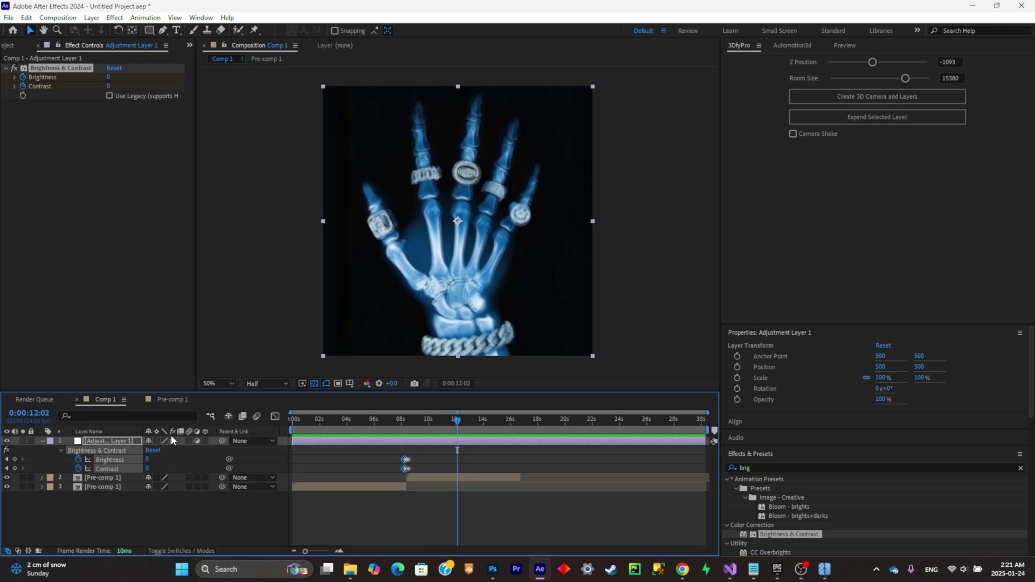